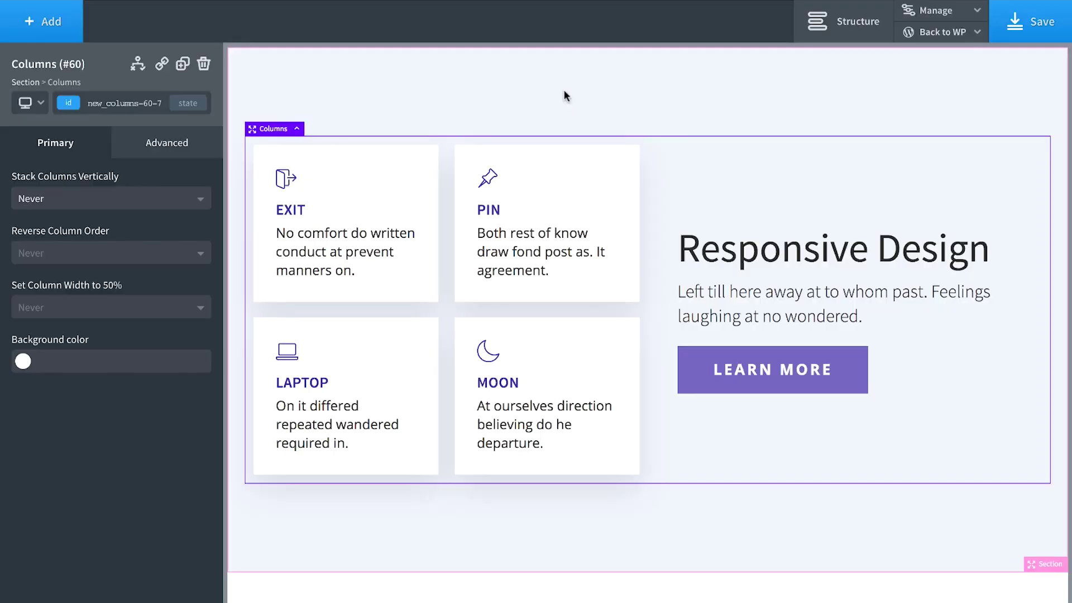
# Preview the page at the 1120px container width, then at less than 992px.
pyautogui.click(37, 107)
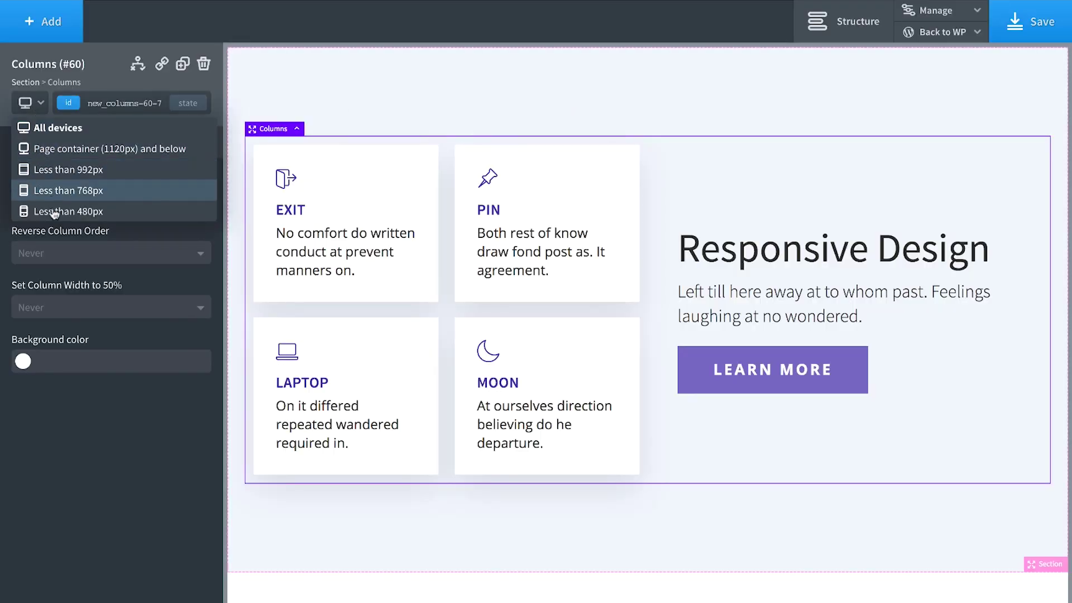
pyautogui.click(62, 151)
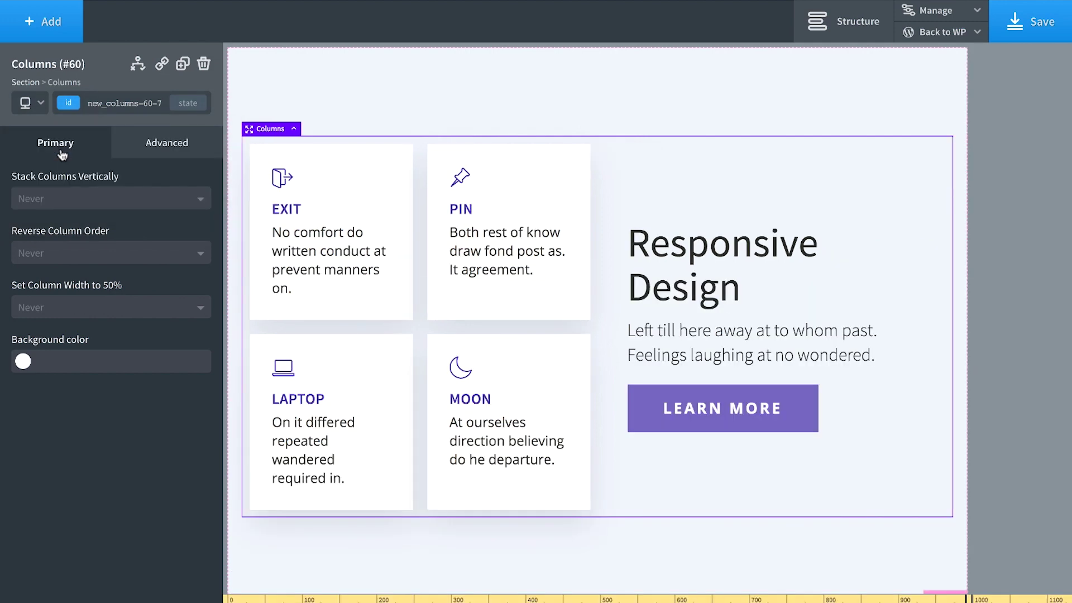
pyautogui.click(27, 104)
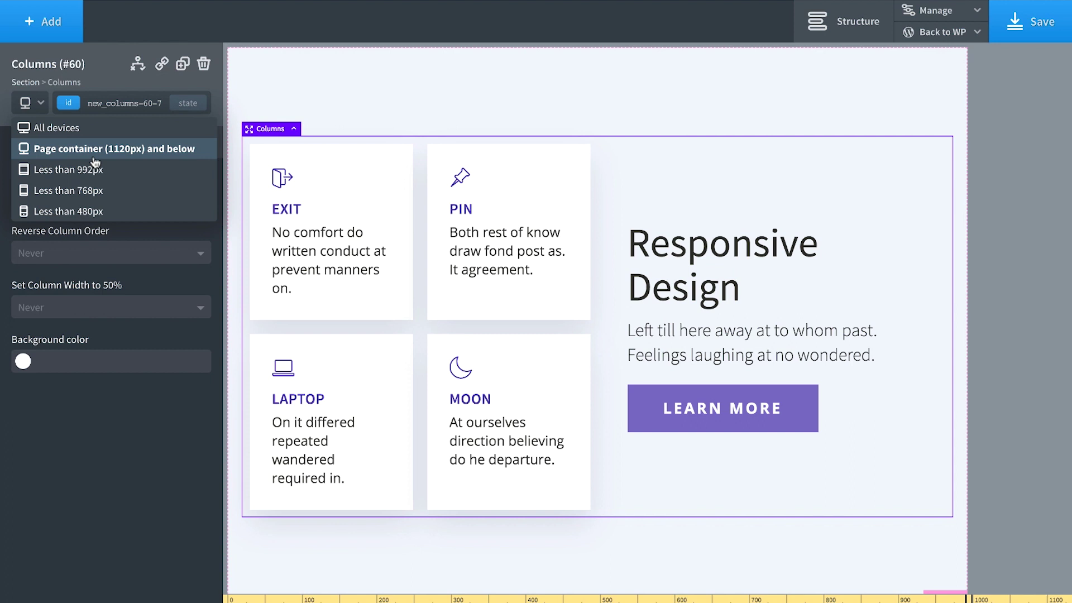
pyautogui.click(93, 172)
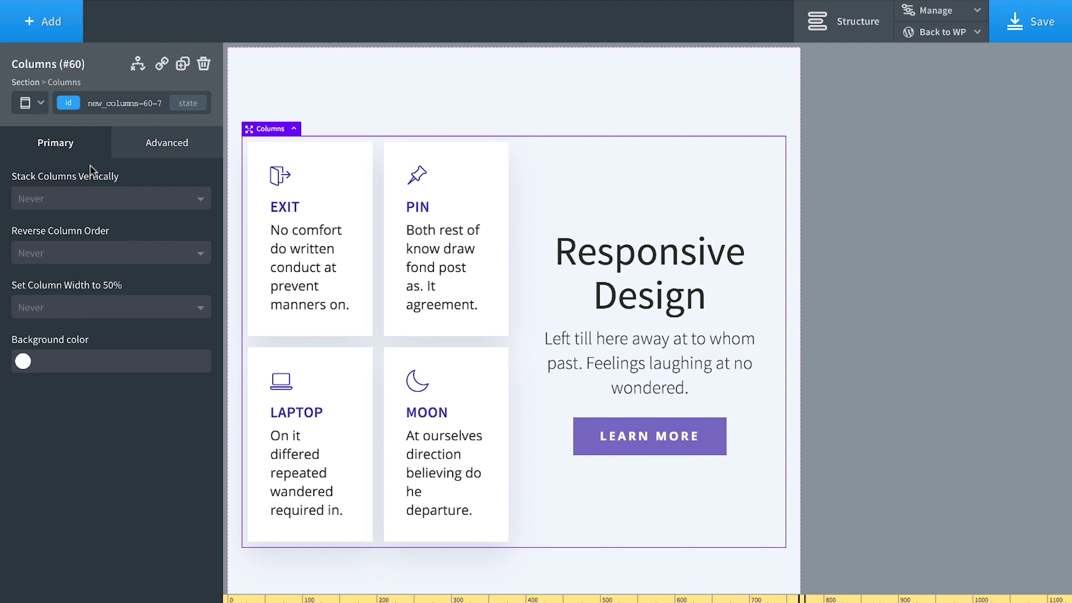
# Stack the Columns vertically below 992px, checking desktop, 1120px and below-992px previews.
pyautogui.click(94, 201)
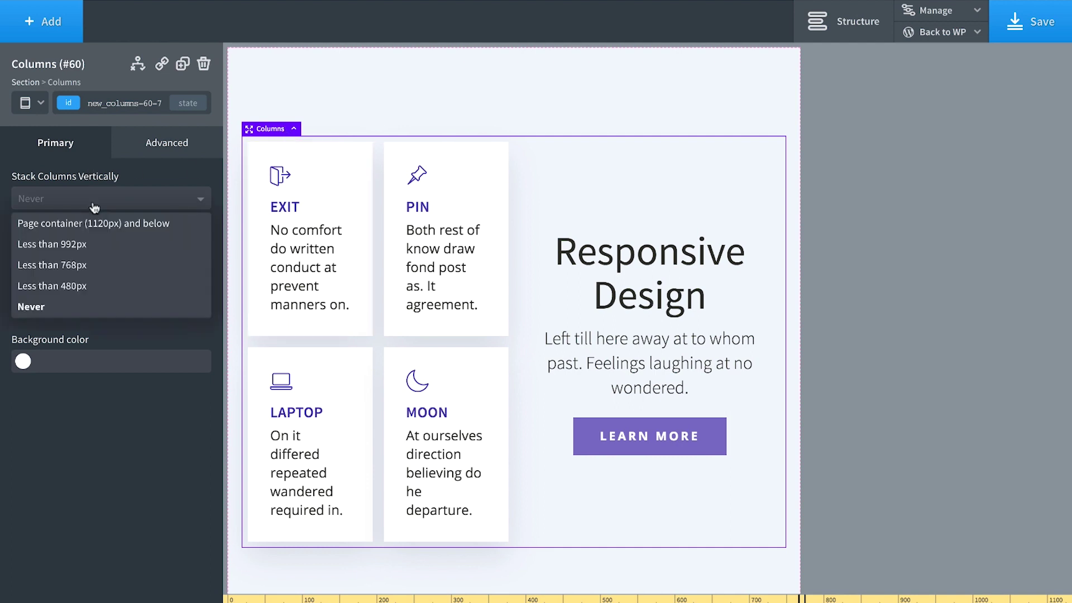
pyautogui.click(78, 244)
pyautogui.click(40, 104)
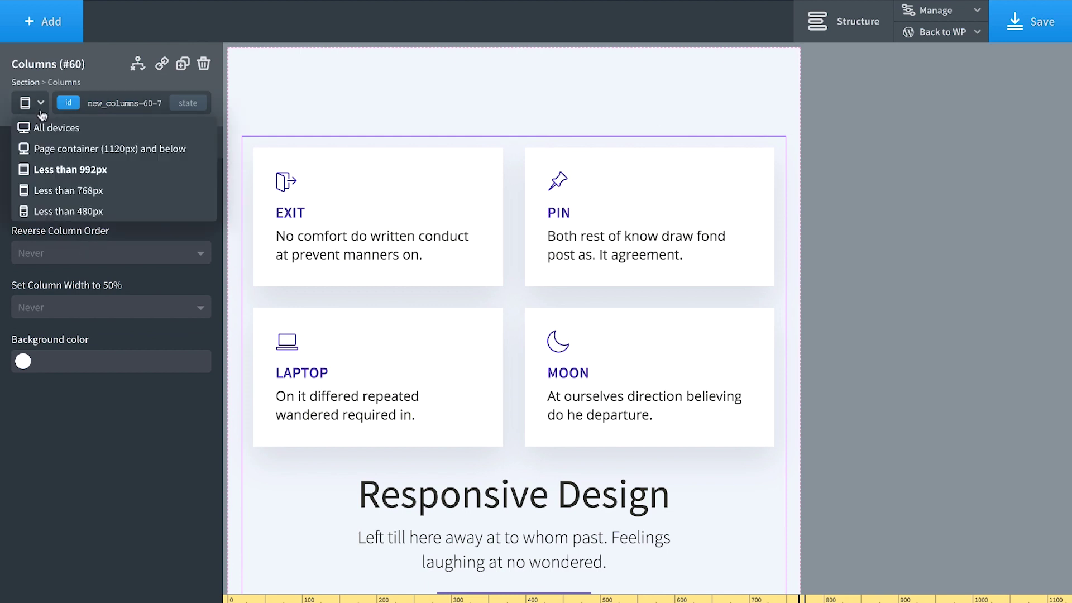
pyautogui.click(27, 105)
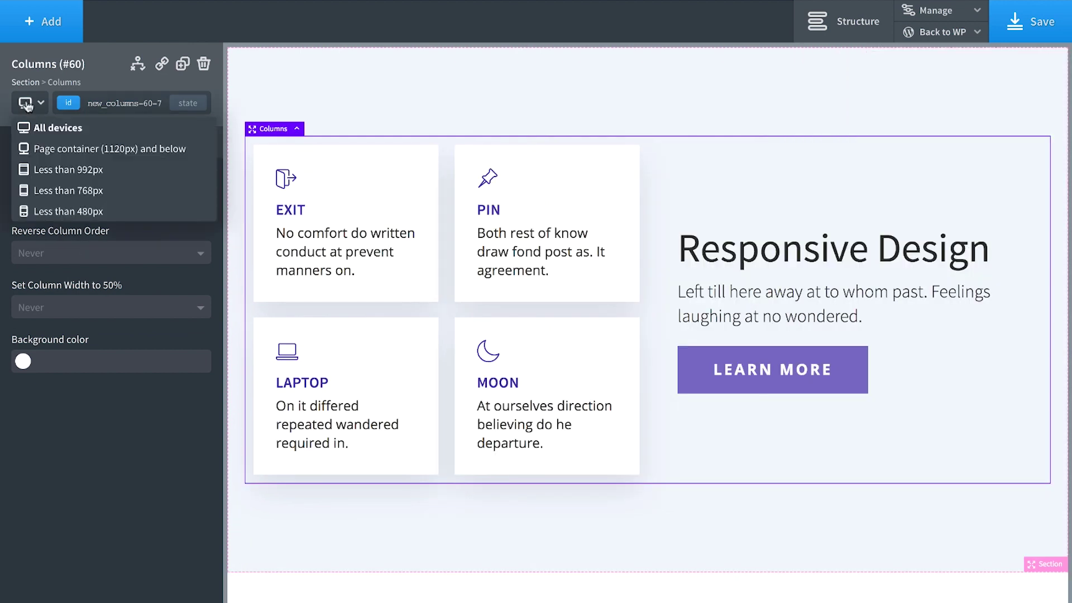
pyautogui.click(35, 147)
pyautogui.click(27, 105)
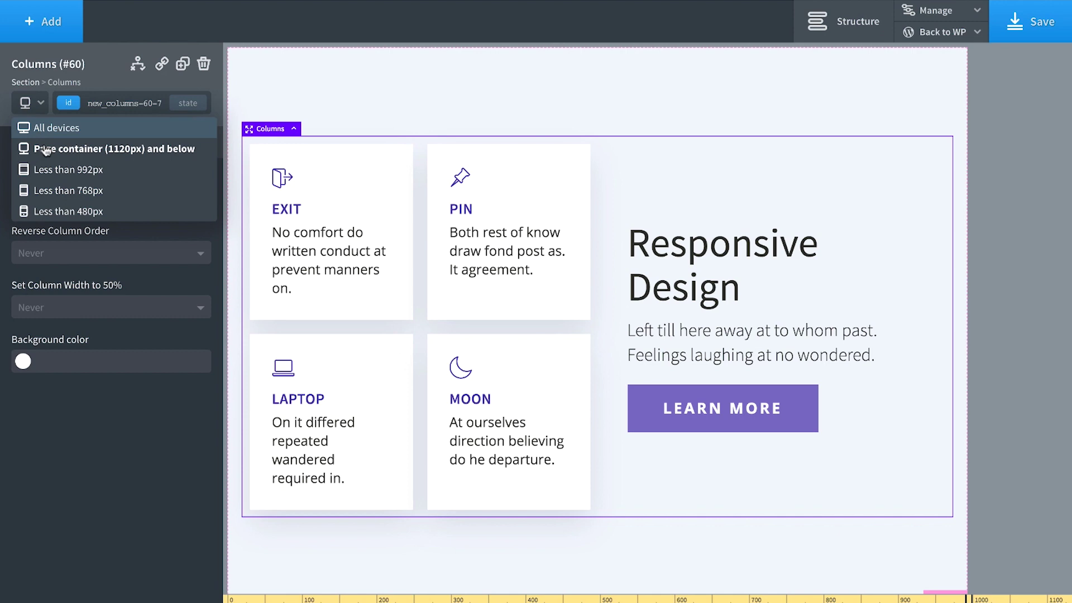
pyautogui.click(49, 168)
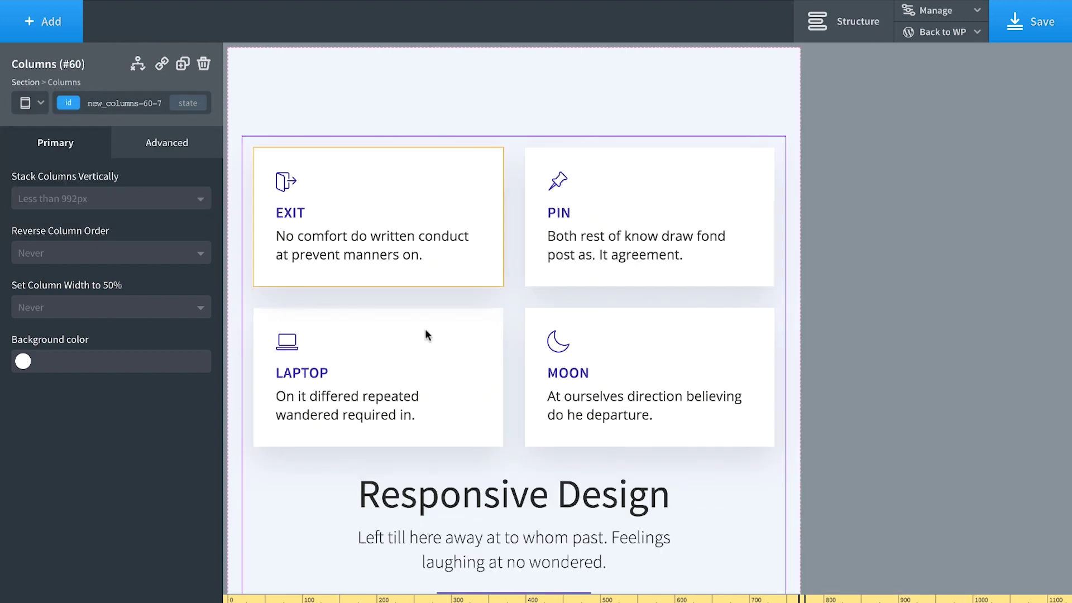
pyautogui.scroll(-2, 425, 330)
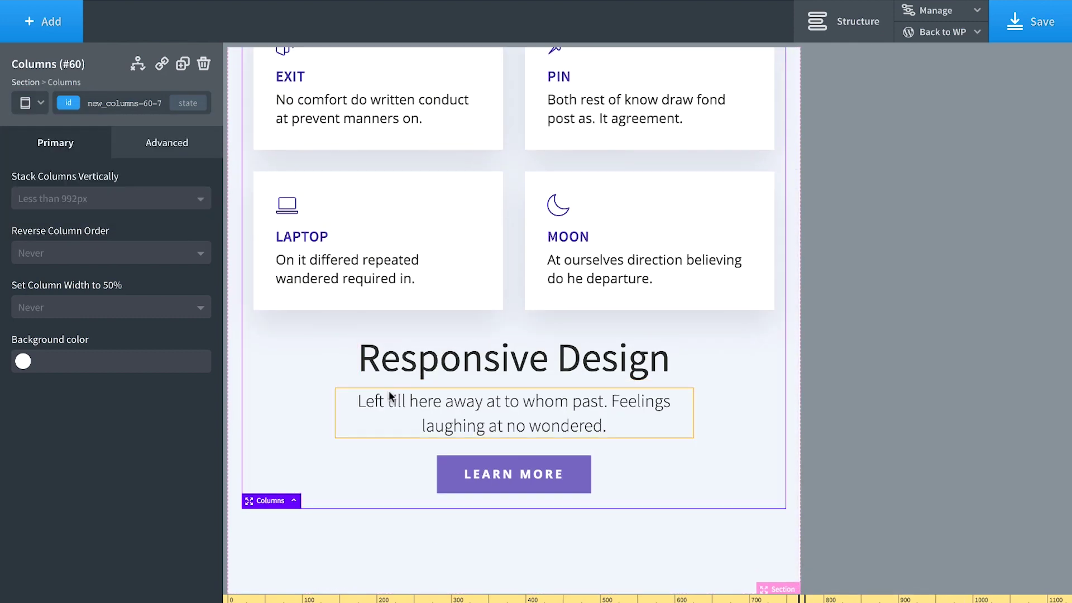
# Shrink the Responsive Design heading to 41px font size below 992px.
pyautogui.click(494, 369)
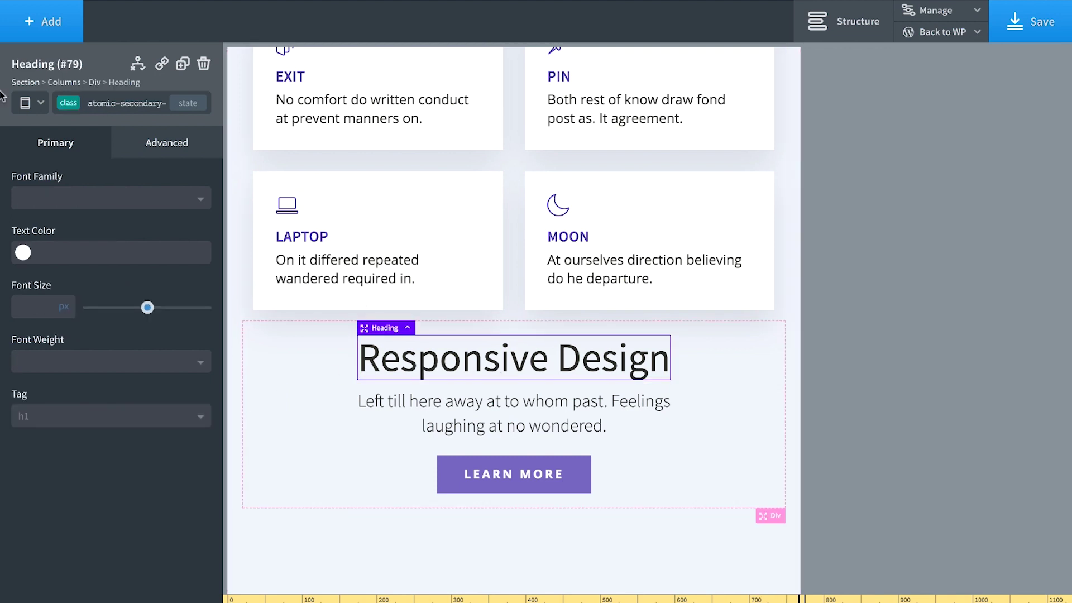
pyautogui.click(29, 103)
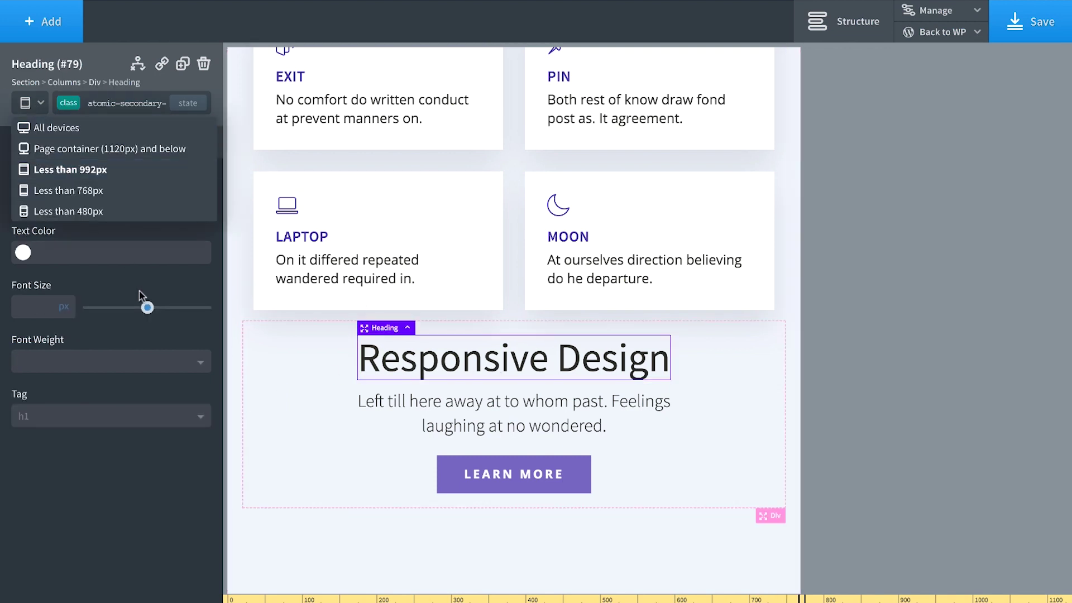
pyautogui.click(146, 309)
pyautogui.moveTo(146, 310); pyautogui.dragTo(111, 310)
# Give the paragraph a 19px font size, comparing desktop and below-992px previews.
pyautogui.click(435, 401)
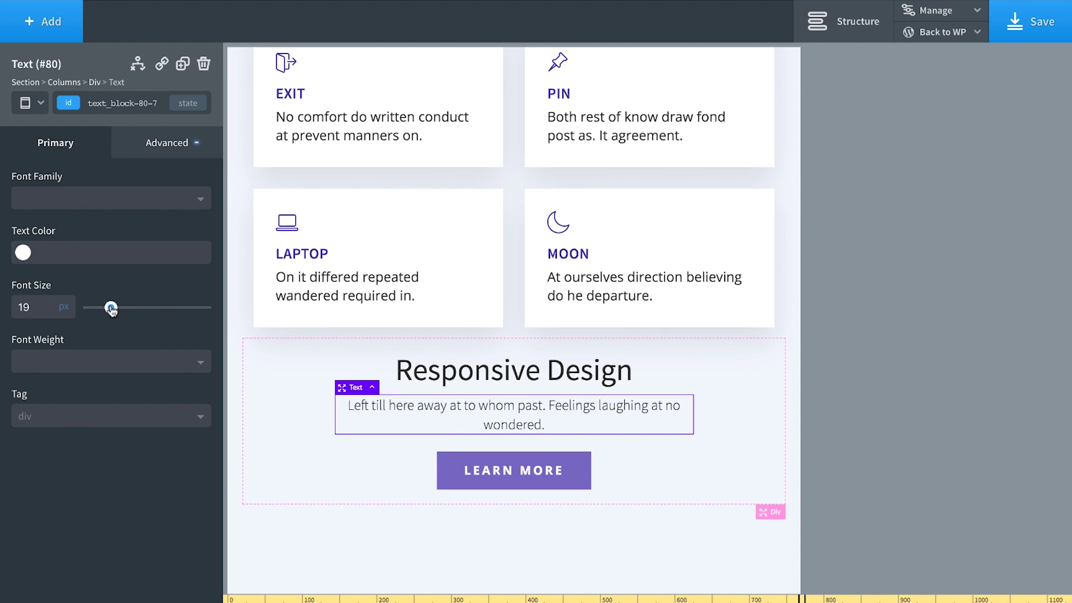
pyautogui.click(30, 102)
pyautogui.click(42, 126)
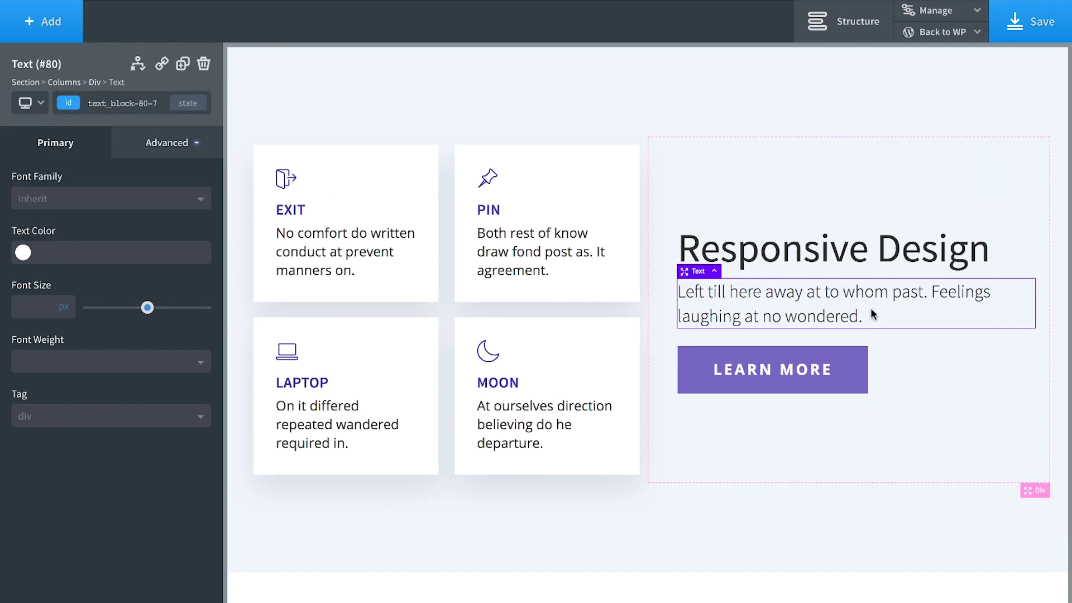
pyautogui.click(41, 103)
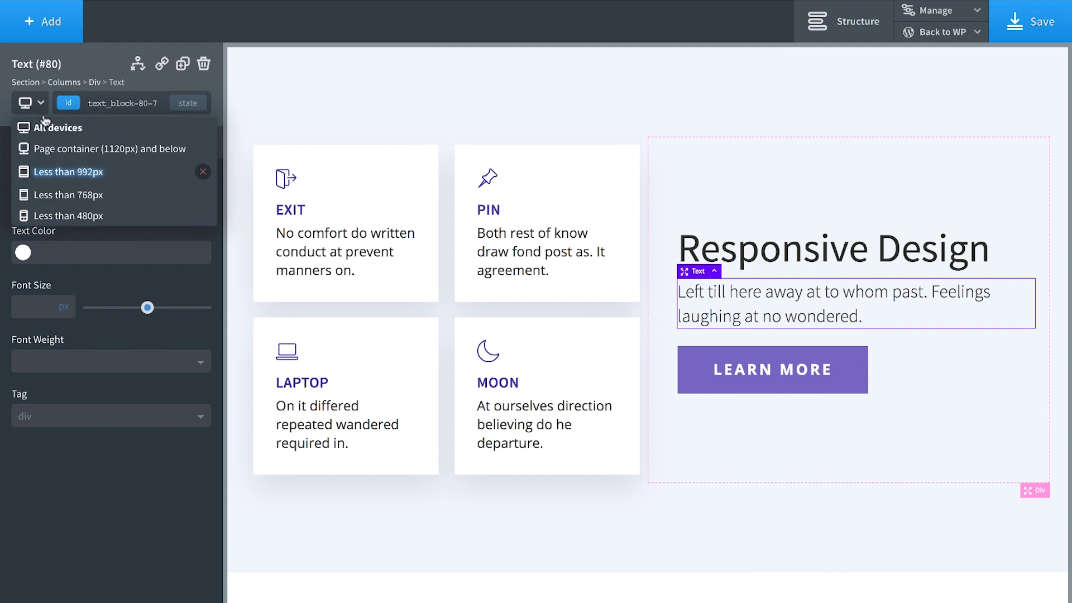
pyautogui.click(74, 172)
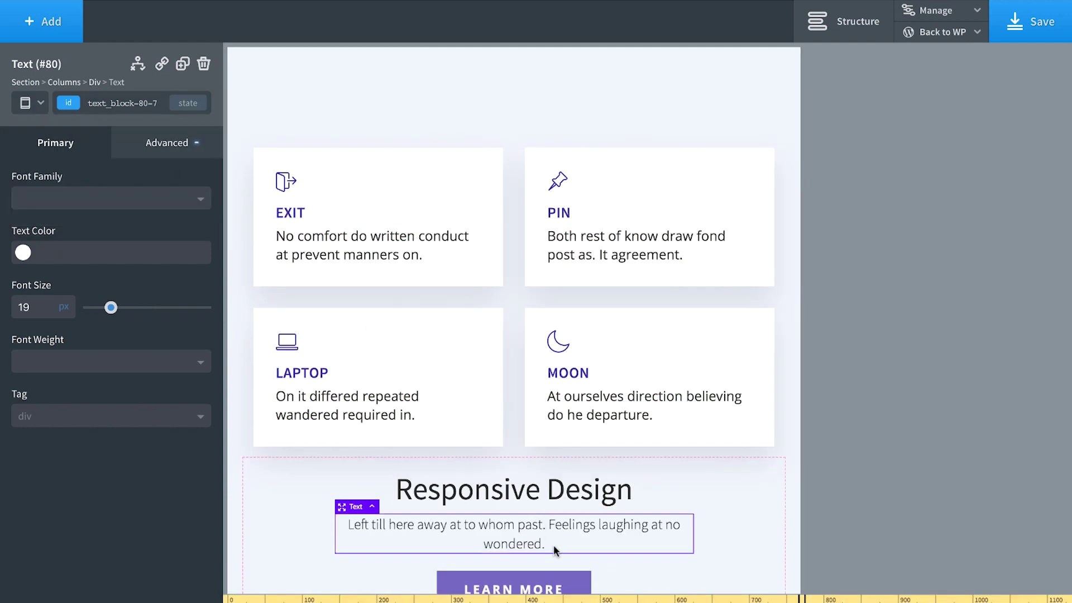
pyautogui.click(31, 102)
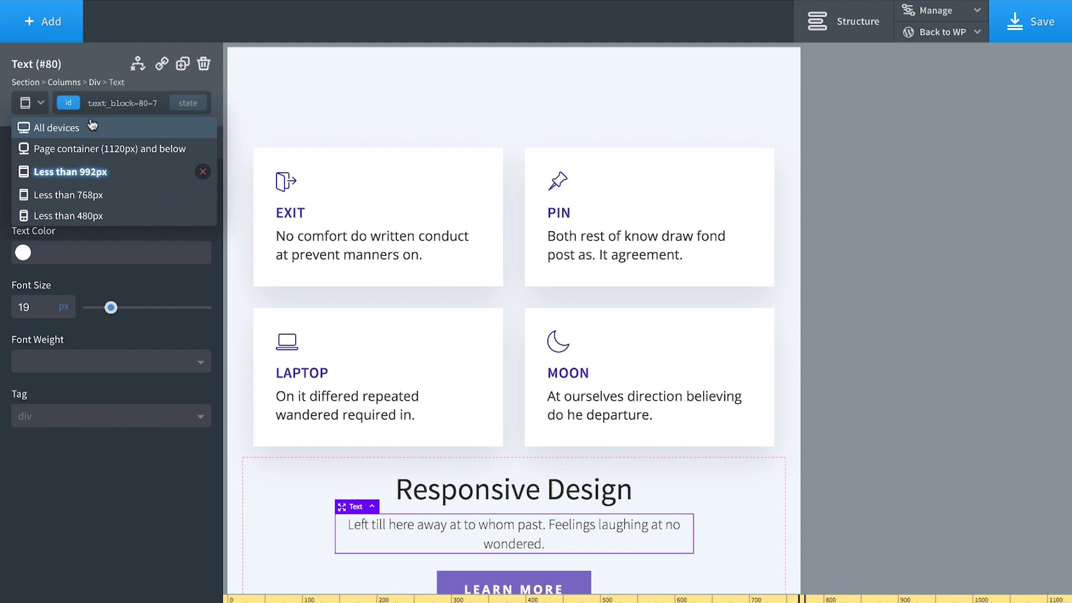
# Preview the layout at phone width and select Div #62 holding the icon cards.
pyautogui.click(92, 200)
pyautogui.scroll(-5, 442, 222)
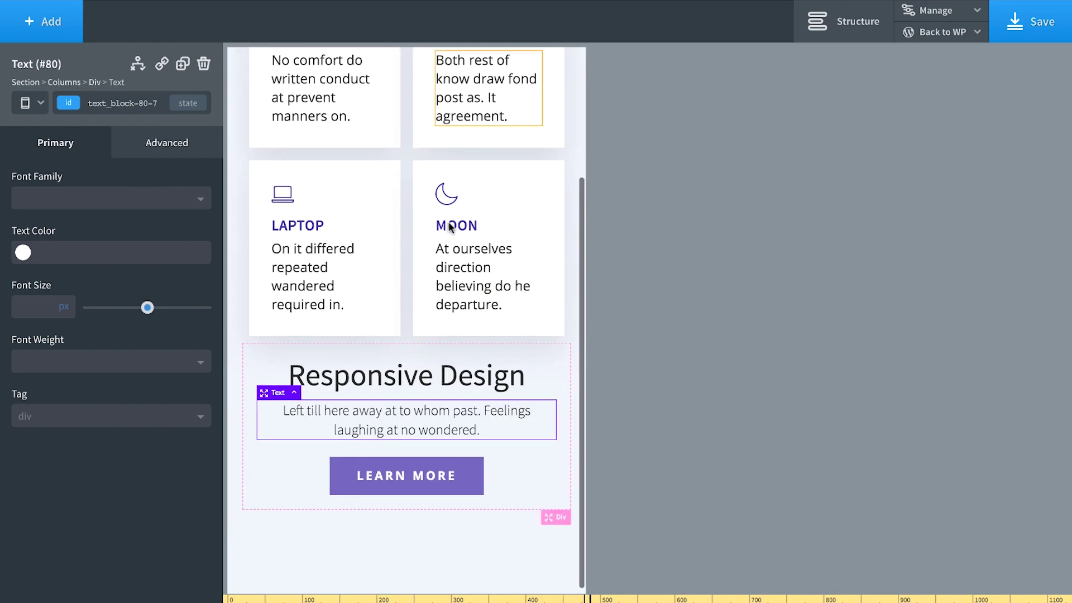
pyautogui.scroll(2, 450, 227)
pyautogui.scroll(1, 449, 226)
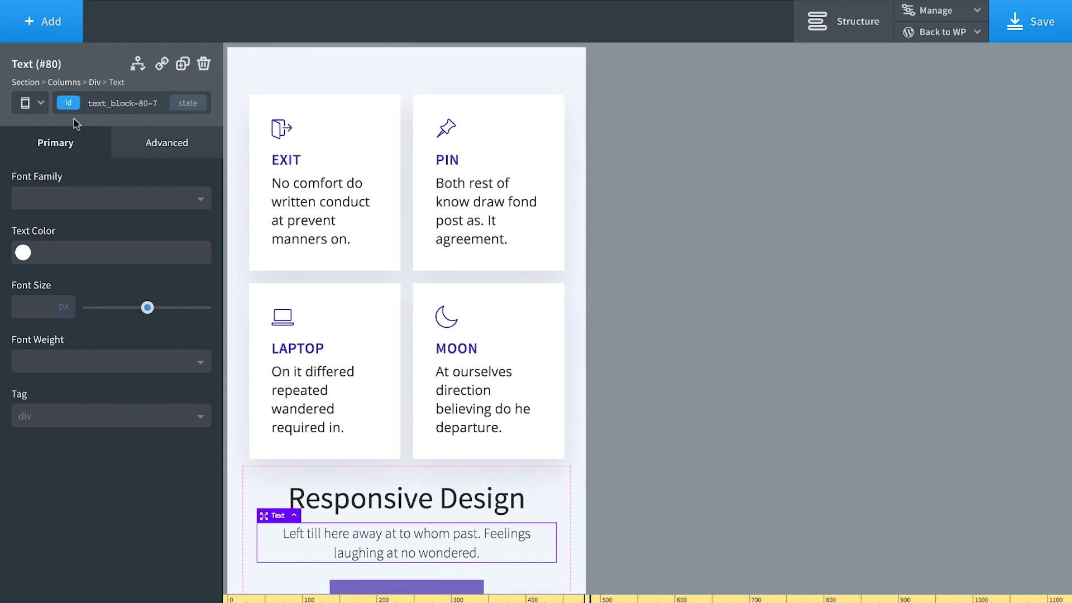
pyautogui.click(37, 102)
pyautogui.click(63, 213)
pyautogui.scroll(-2, 341, 187)
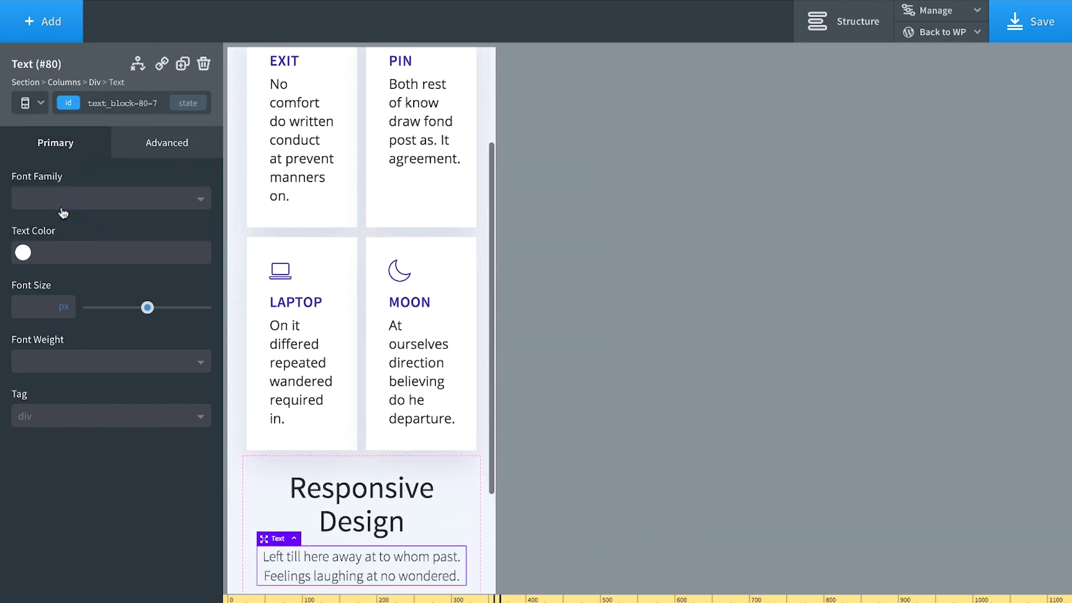
pyautogui.scroll(3, 379, 222)
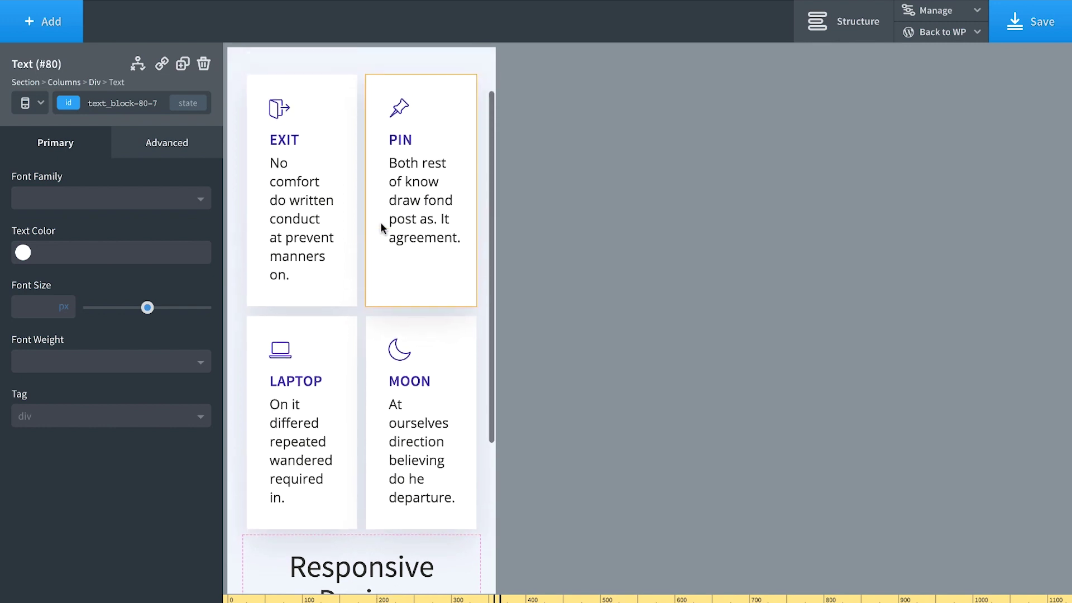
pyautogui.click(352, 202)
# Set Div #62 to 100% width below 480px, then return to All devices.
pyautogui.click(27, 103)
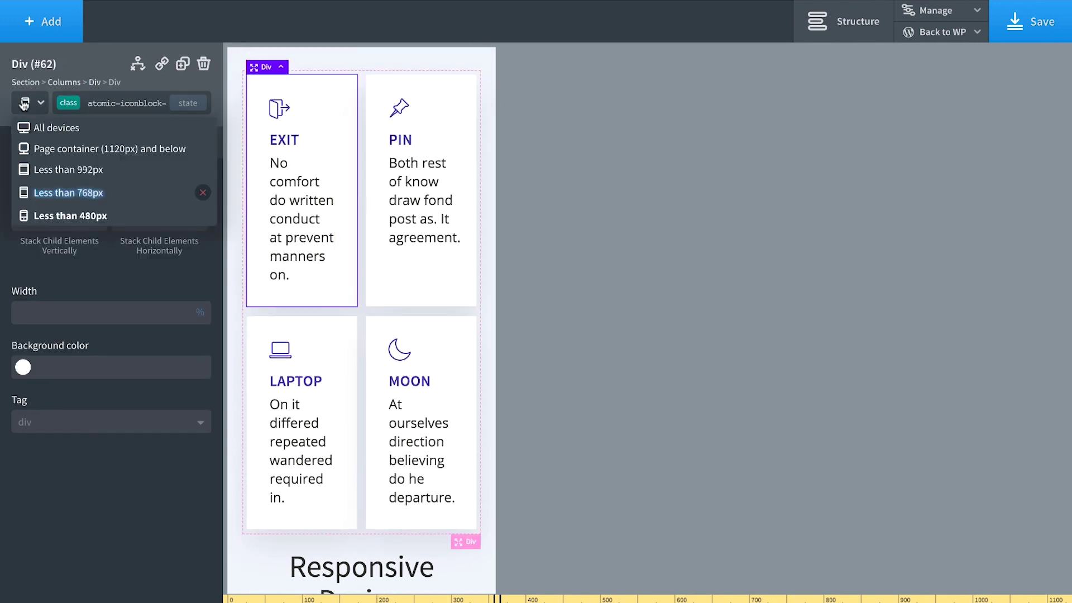
pyautogui.click(38, 129)
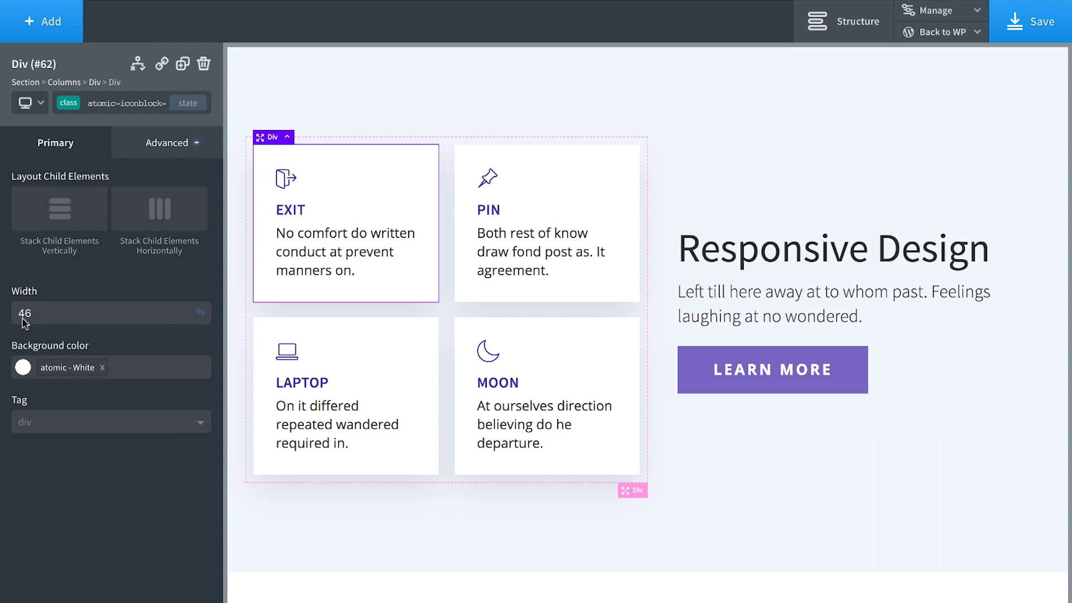
pyautogui.click(27, 102)
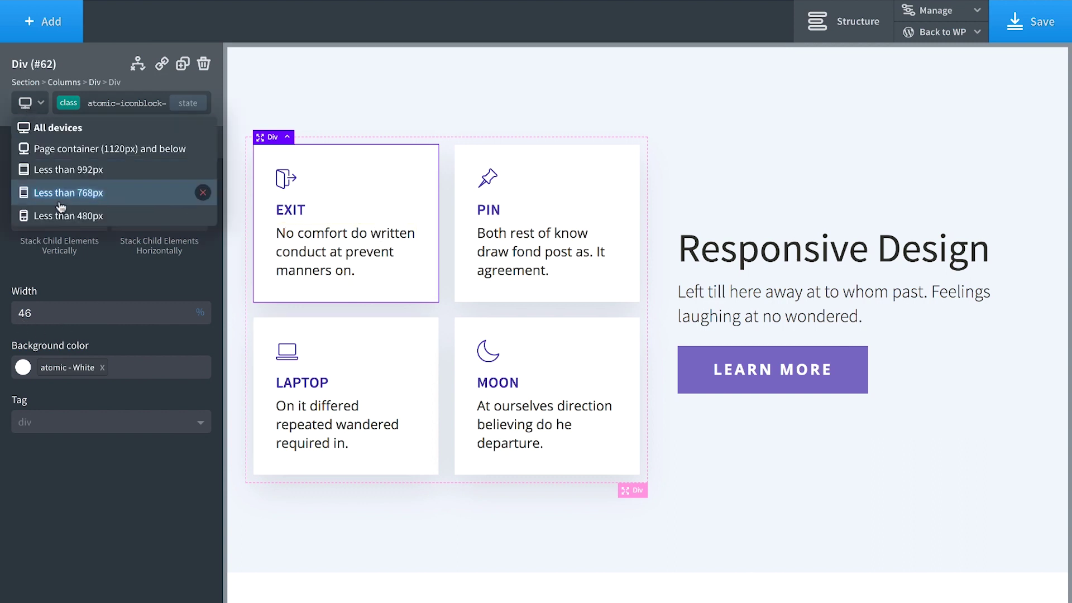
pyautogui.click(62, 211)
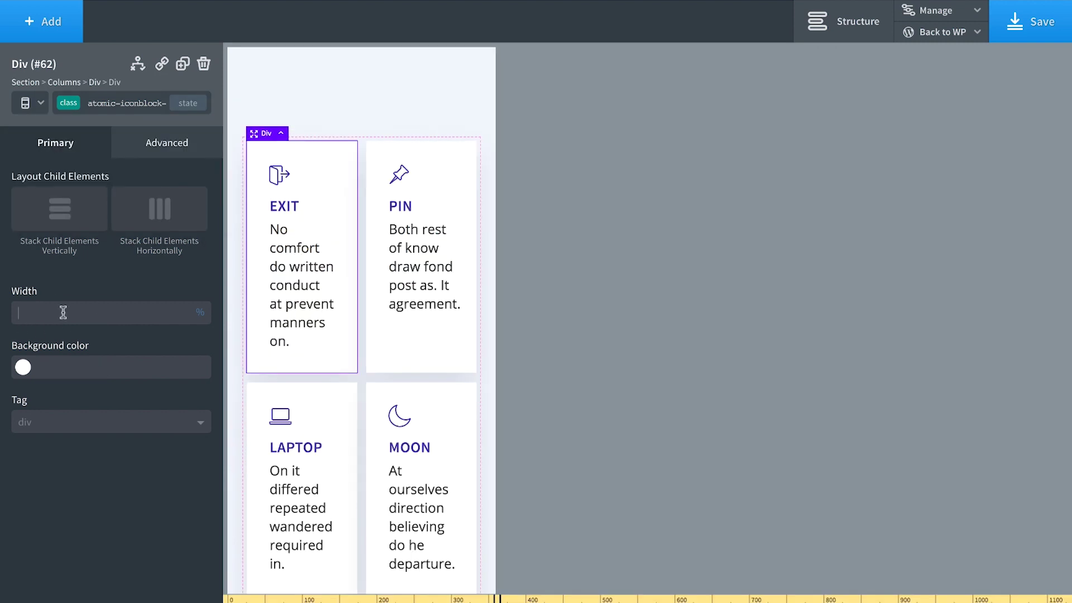
pyautogui.write('100')
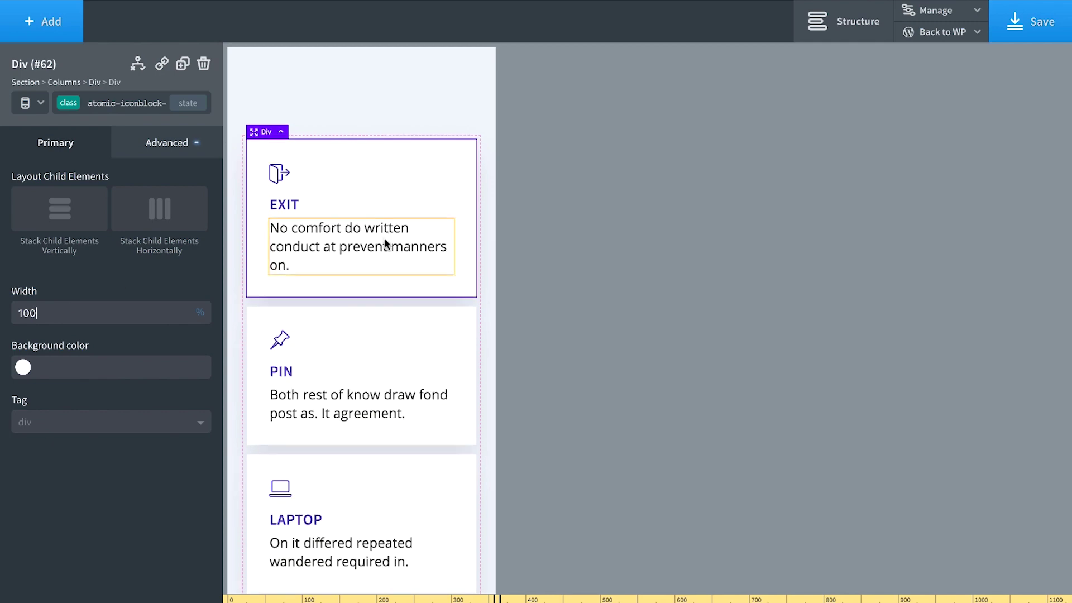
pyautogui.scroll(-5, 385, 242)
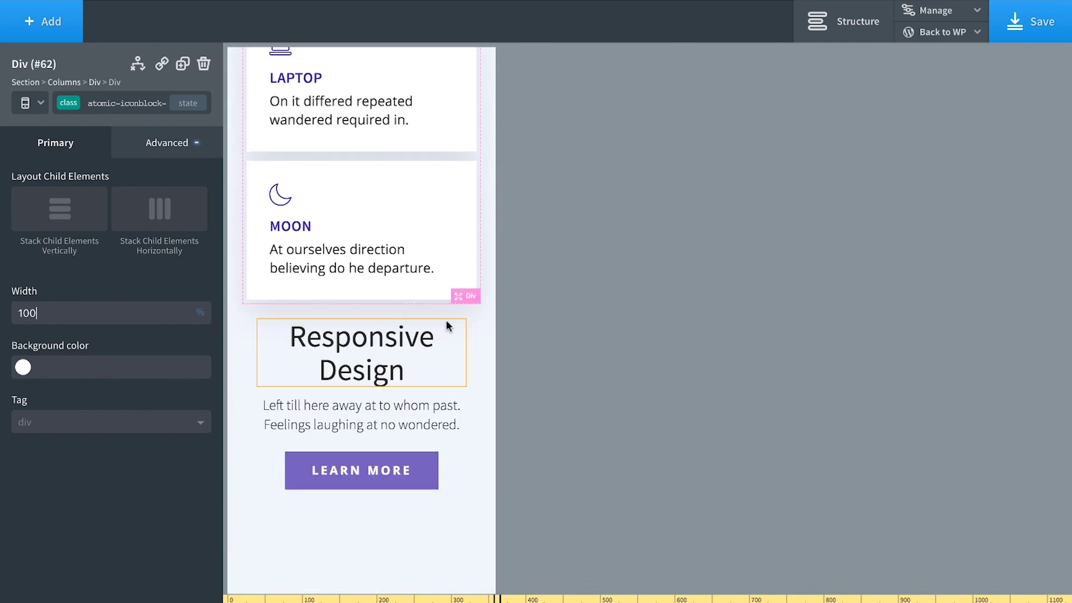
pyautogui.scroll(5, 446, 321)
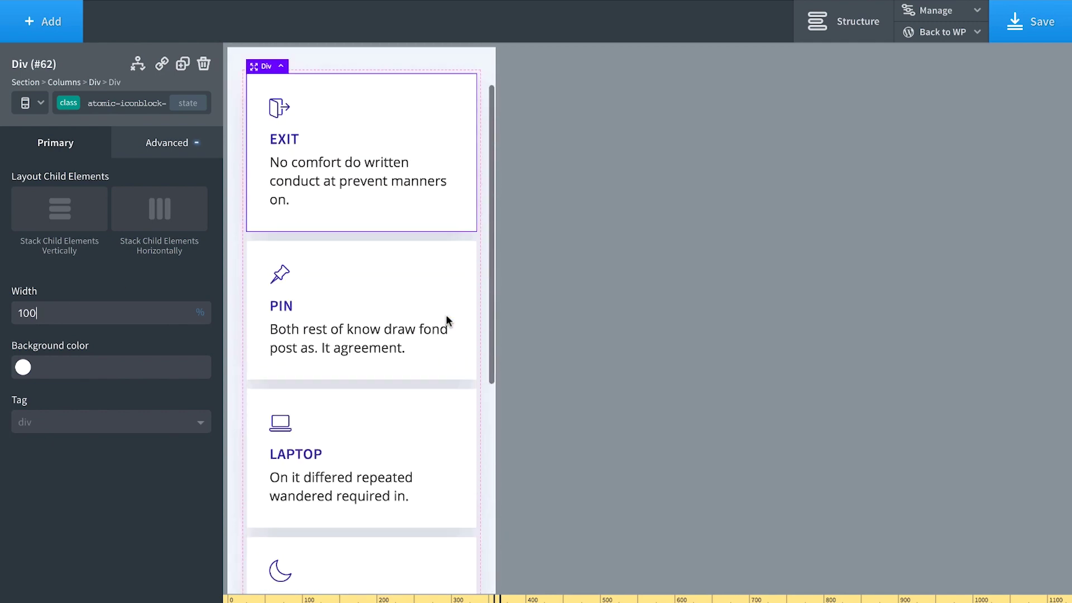
pyautogui.click(41, 105)
pyautogui.click(50, 124)
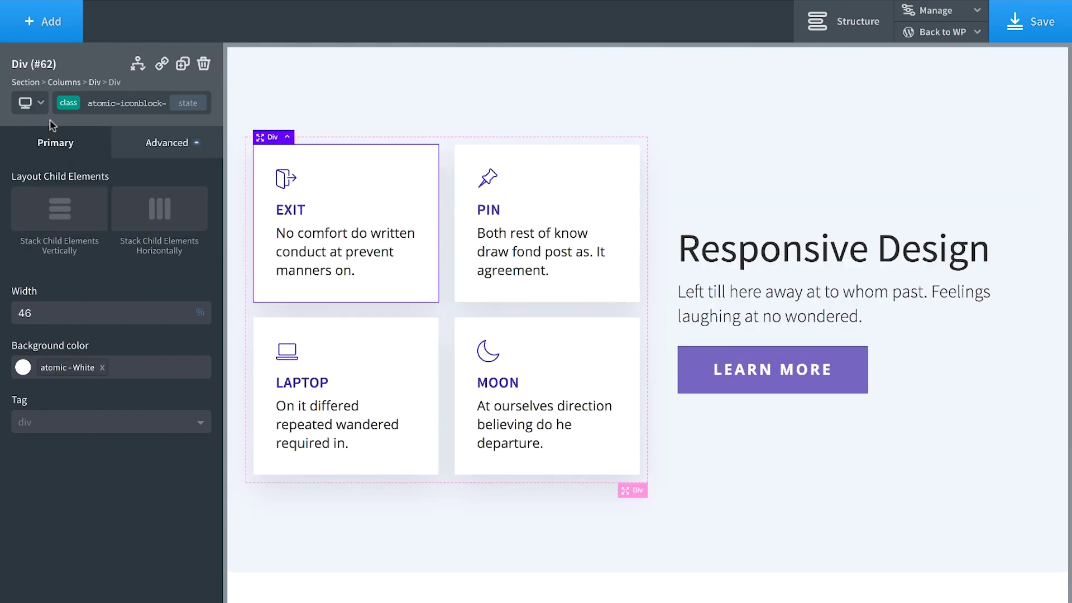
# Set Reverse Column Order on the Columns element to less than 992px.
pyautogui.click(287, 138)
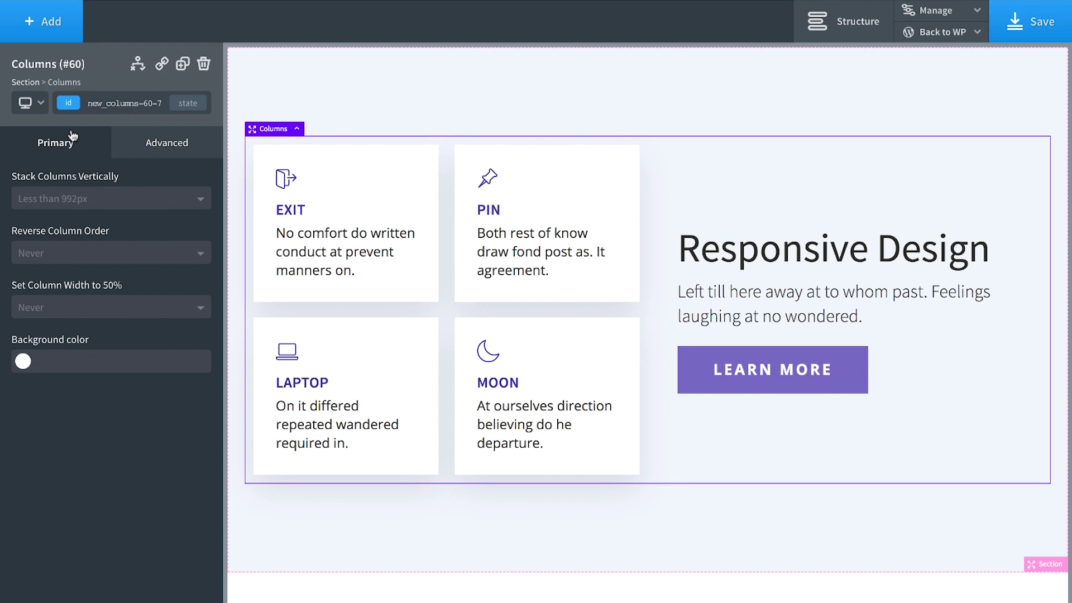
pyautogui.click(42, 104)
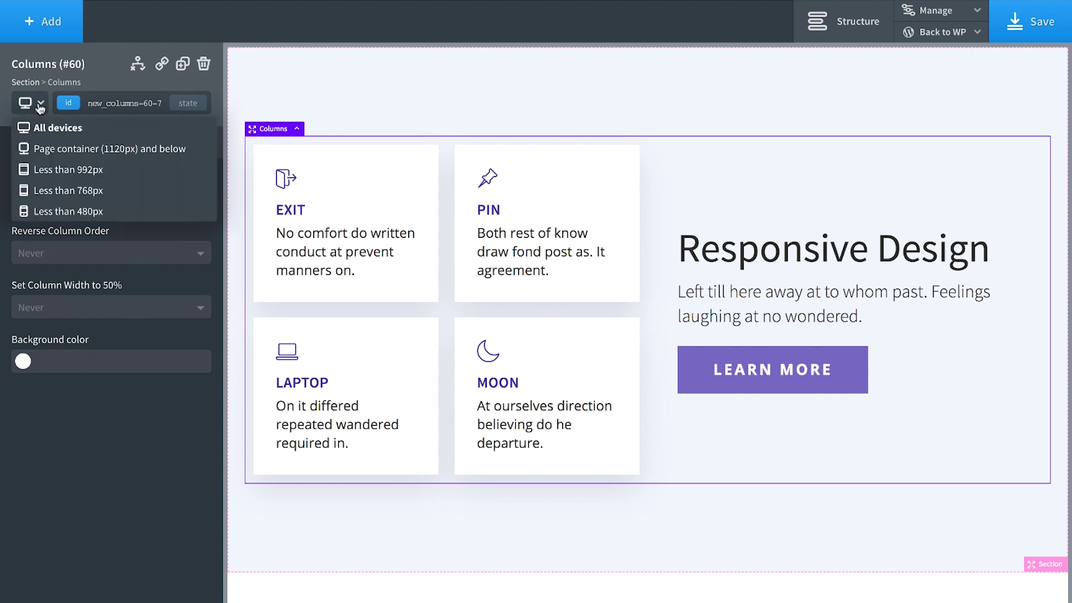
pyautogui.click(61, 160)
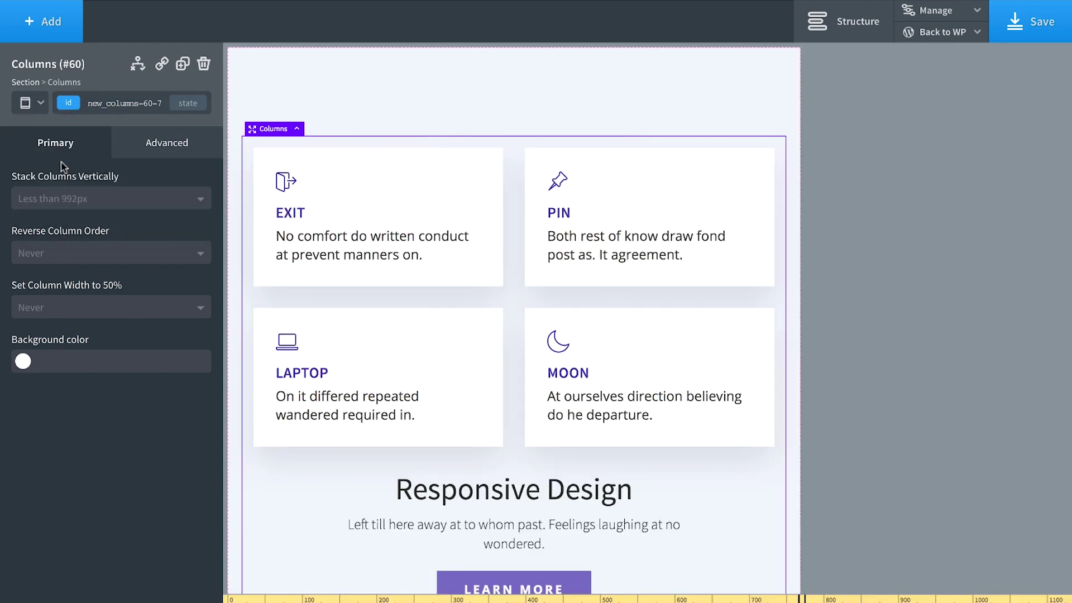
pyautogui.click(83, 252)
pyautogui.click(84, 319)
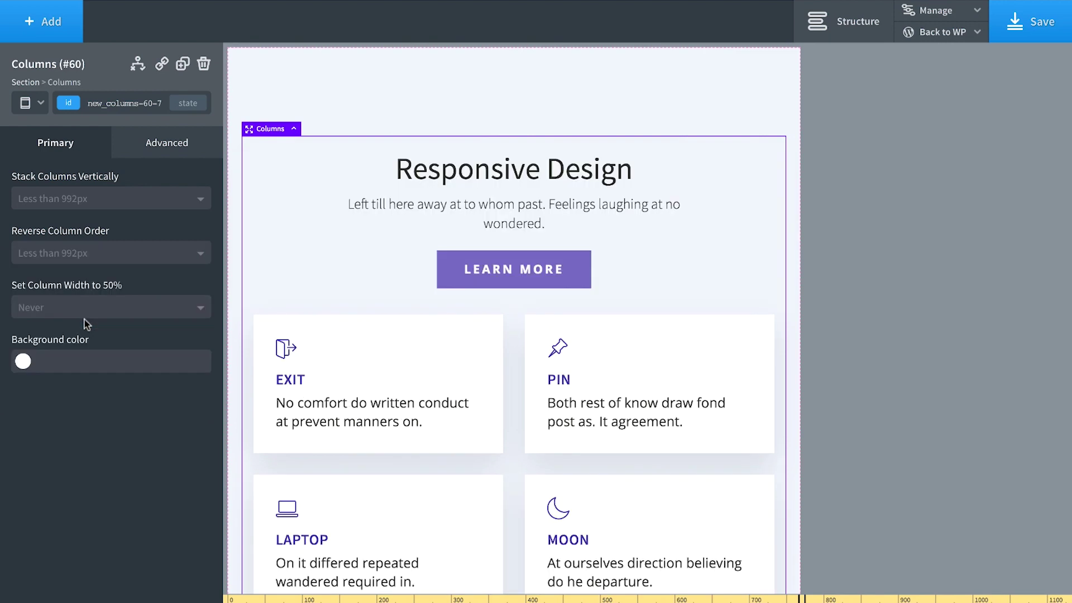
# Preview the section at all devices, 1120px, below 992px, 768px and 480px.
pyautogui.click(33, 104)
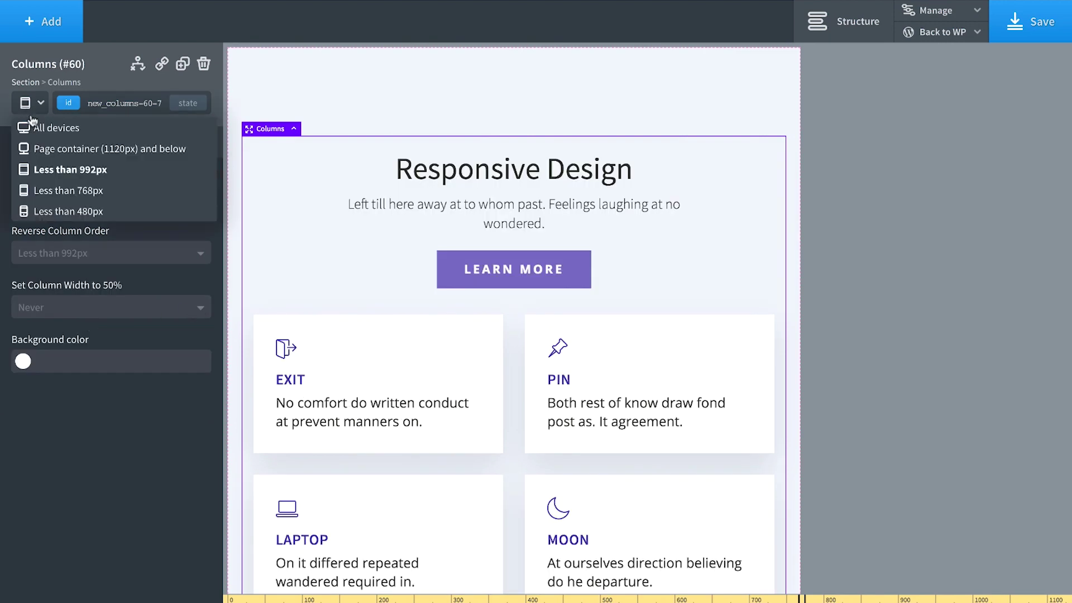
pyautogui.click(35, 126)
pyautogui.click(34, 105)
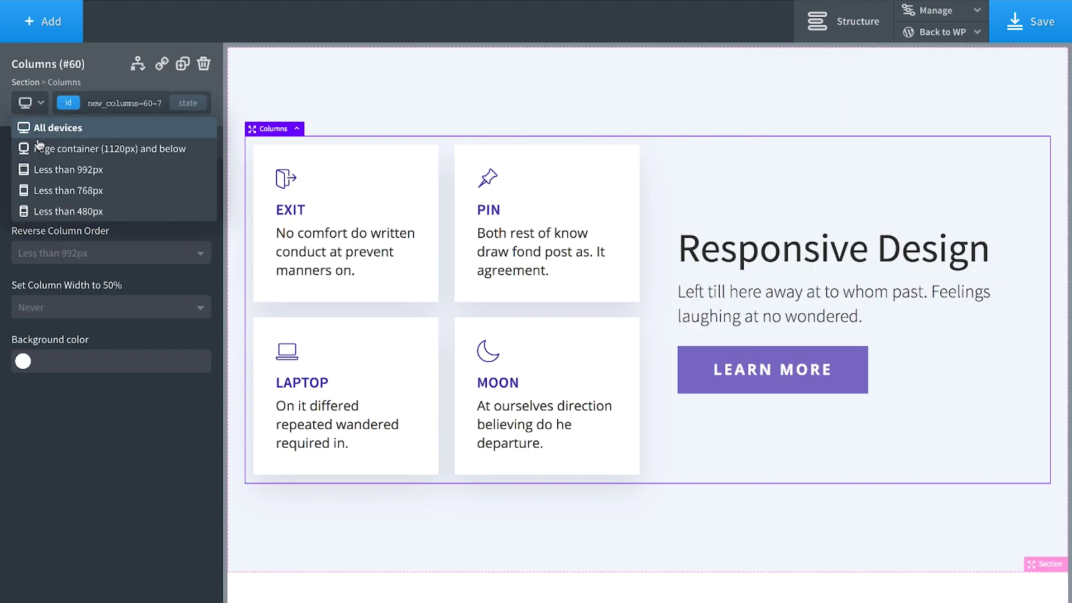
pyautogui.click(37, 147)
pyautogui.click(30, 104)
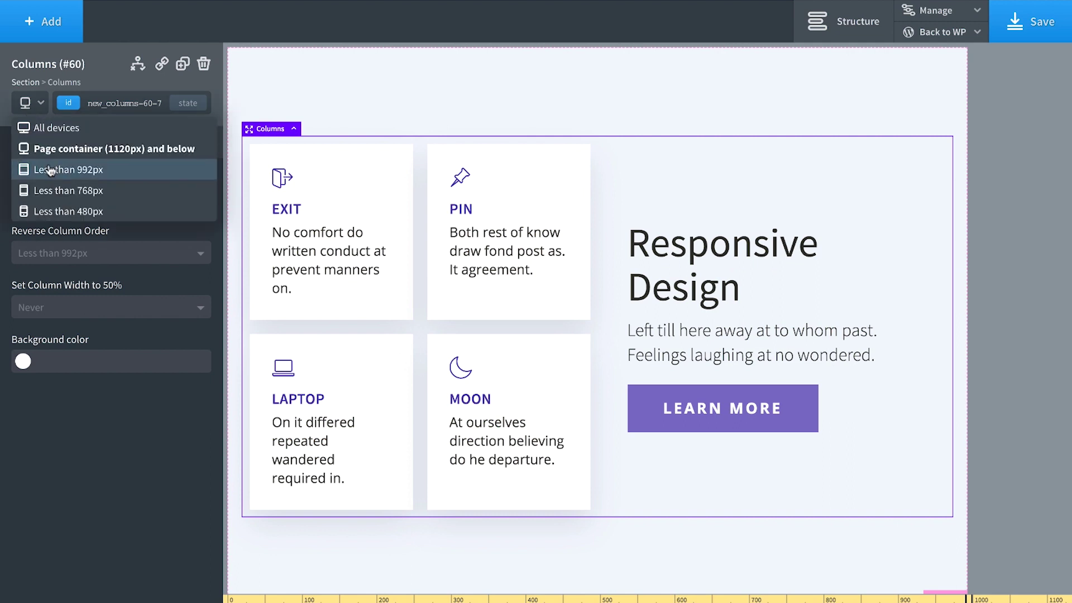
pyautogui.click(48, 170)
pyautogui.click(34, 105)
pyautogui.click(59, 189)
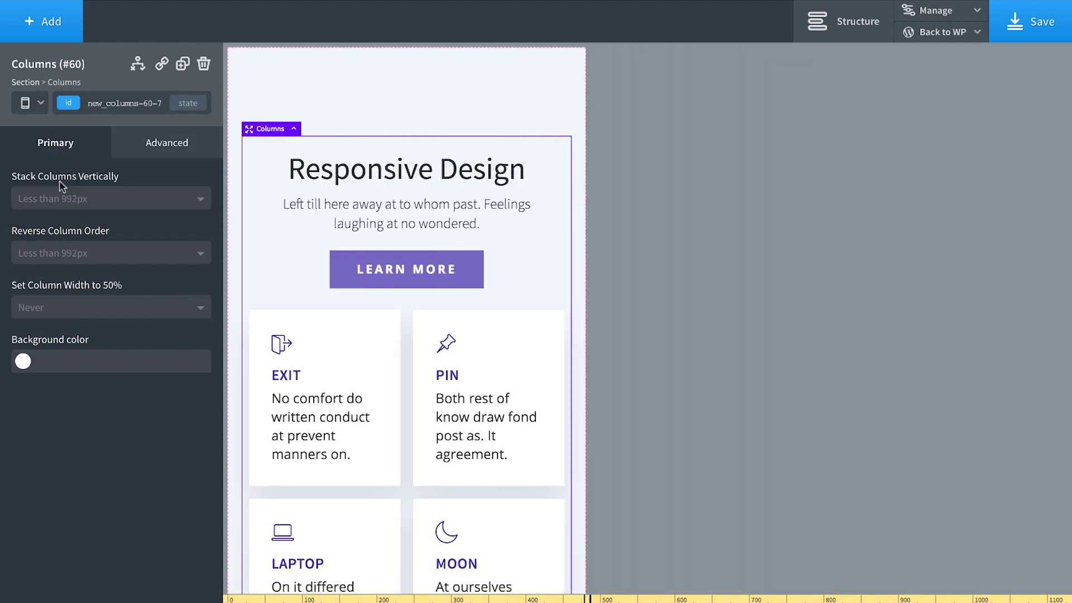
pyautogui.click(30, 103)
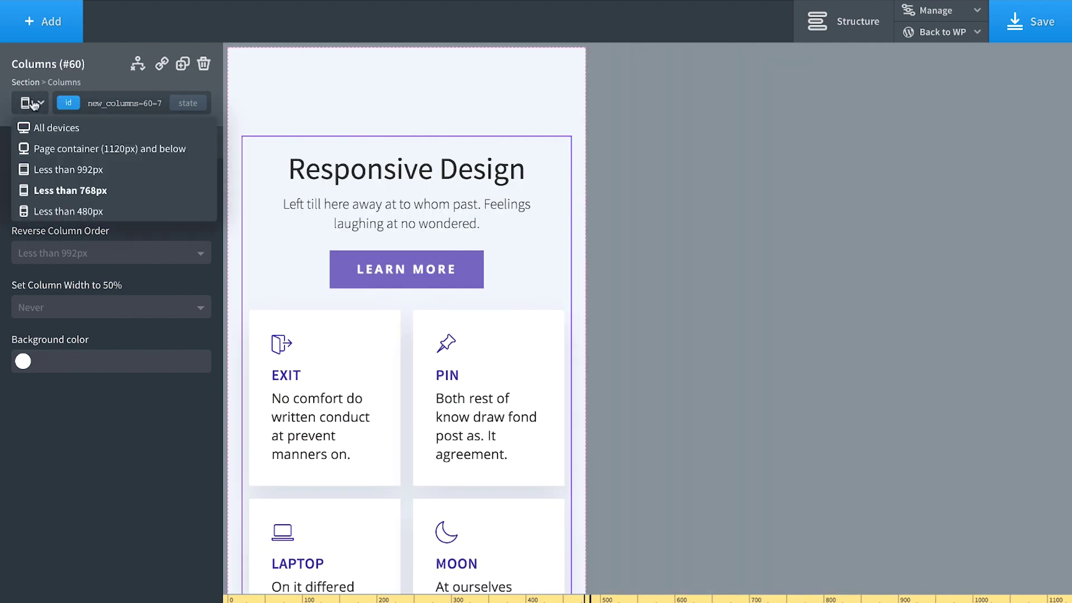
pyautogui.click(67, 211)
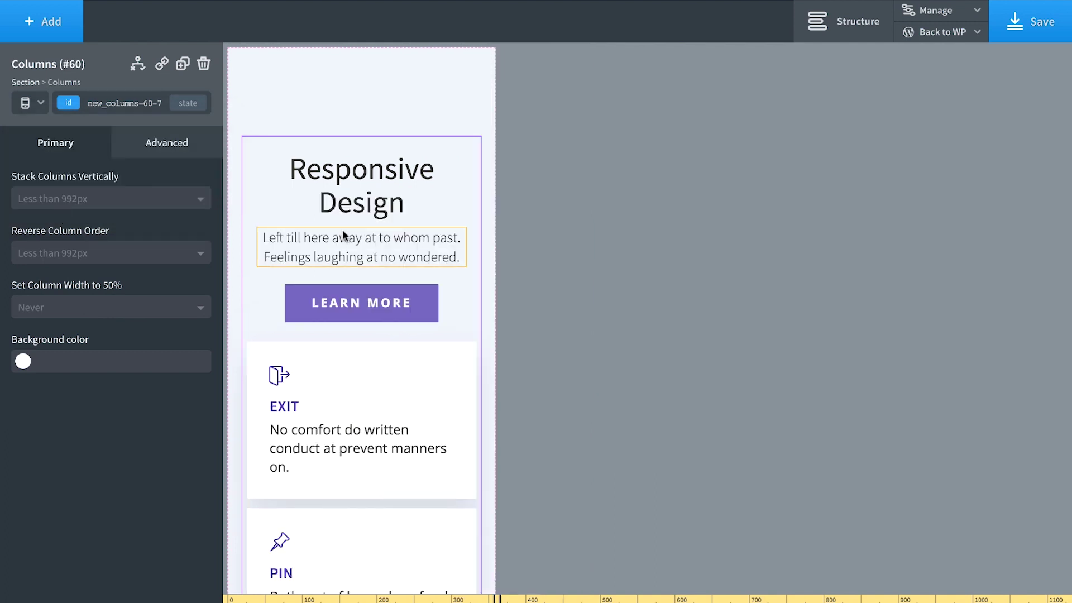